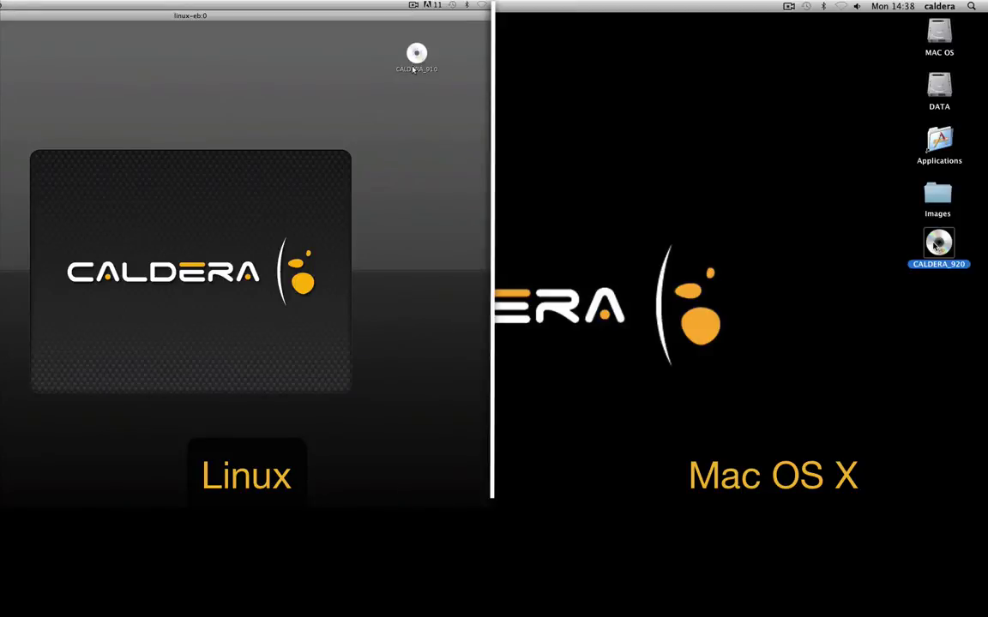
Open the CALDERA_920 disc in Finder and launch the Caldera Install program.
{"action": "double_click", "coordinate": [415, 55]}
{"action": "double_click", "coordinate": [938, 244]}
{"action": "left_click_drag", "start_coordinate": [220, 31], "coordinate": [364, 101]}
{"action": "left_click", "coordinate": [592, 276]}
{"action": "left_click", "coordinate": [195, 223]}
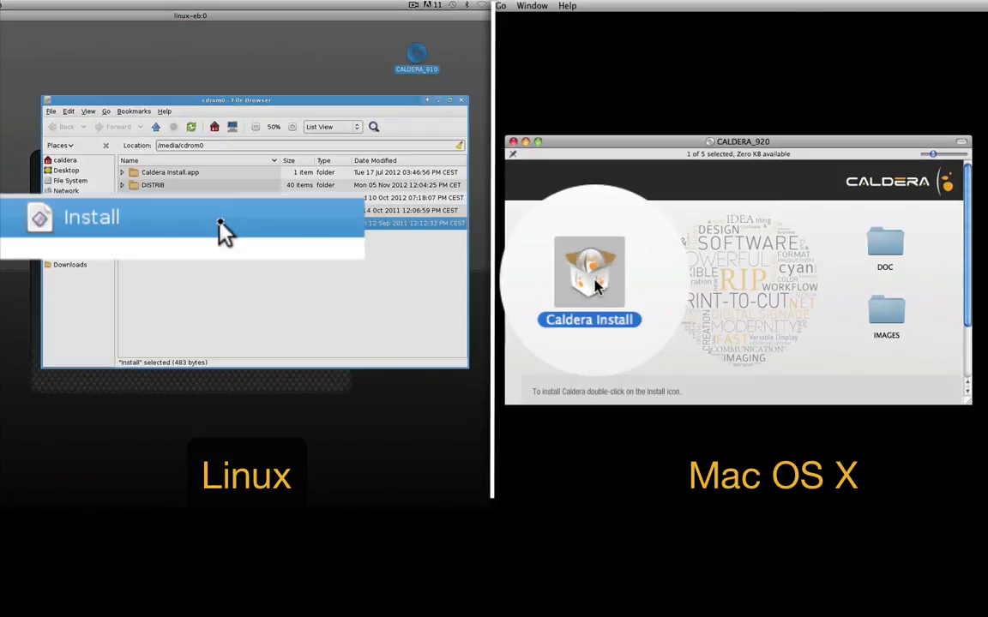
{"action": "double_click", "coordinate": [193, 223]}
{"action": "double_click", "coordinate": [591, 275]}
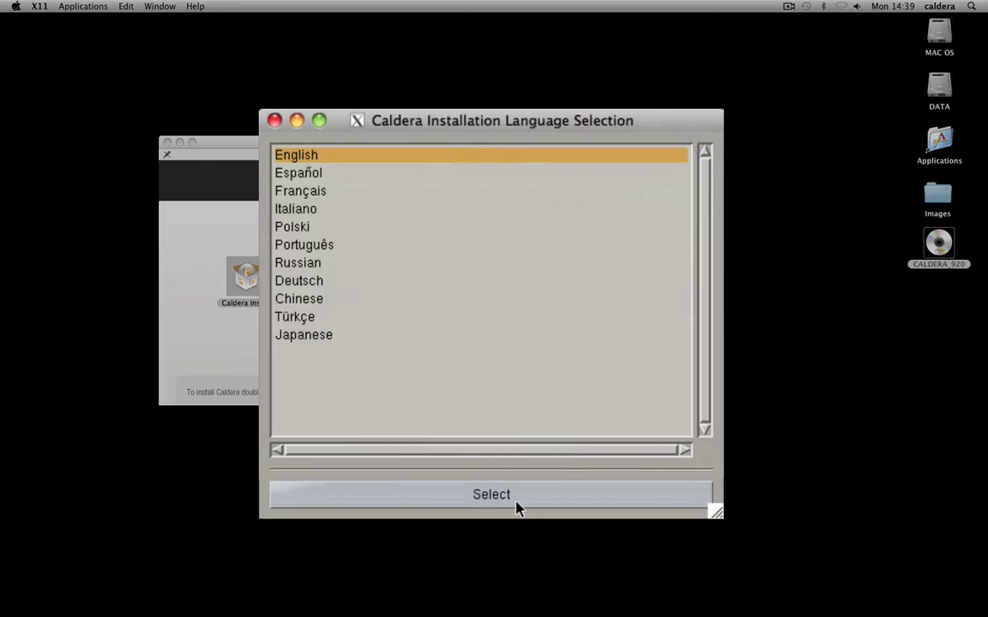
Choose English, continue with the Simple installation, and accept installing network system services.
{"action": "left_click", "coordinate": [516, 506]}
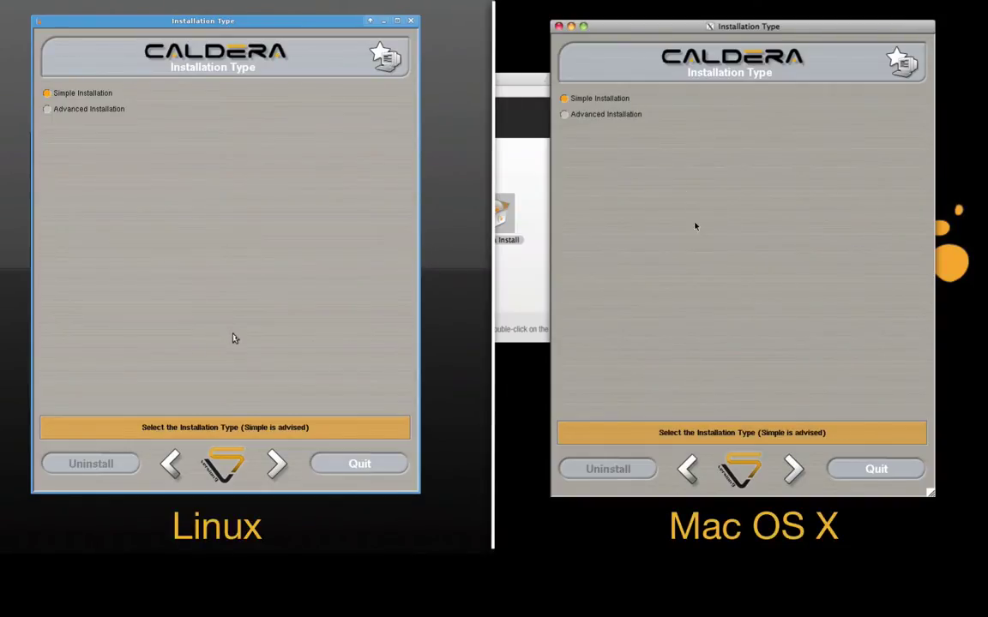
{"action": "left_click", "coordinate": [277, 464]}
{"action": "left_click", "coordinate": [793, 468]}
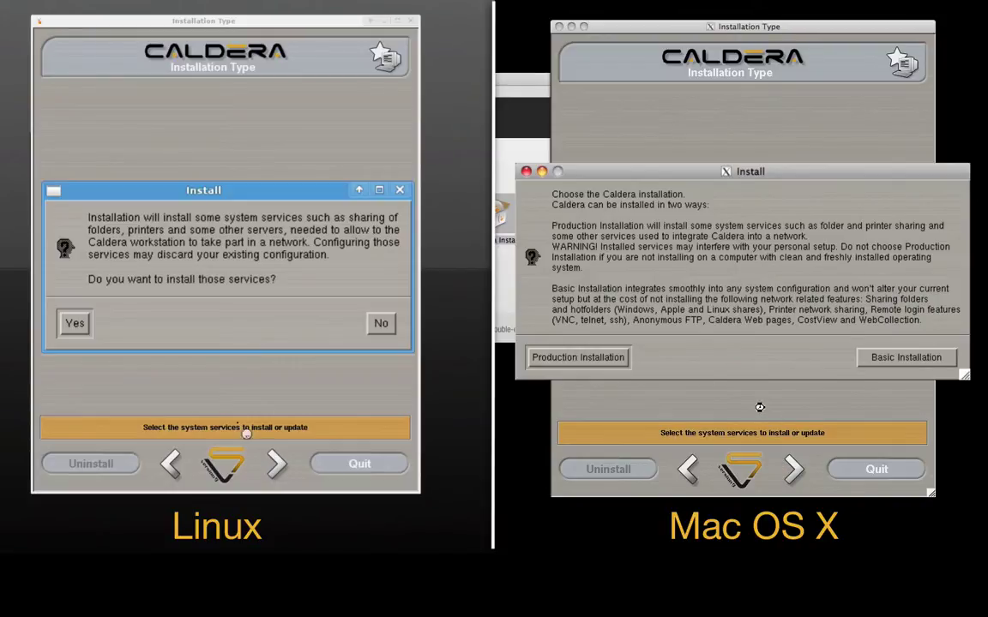
{"action": "left_click", "coordinate": [75, 324]}
{"action": "left_click", "coordinate": [587, 360]}
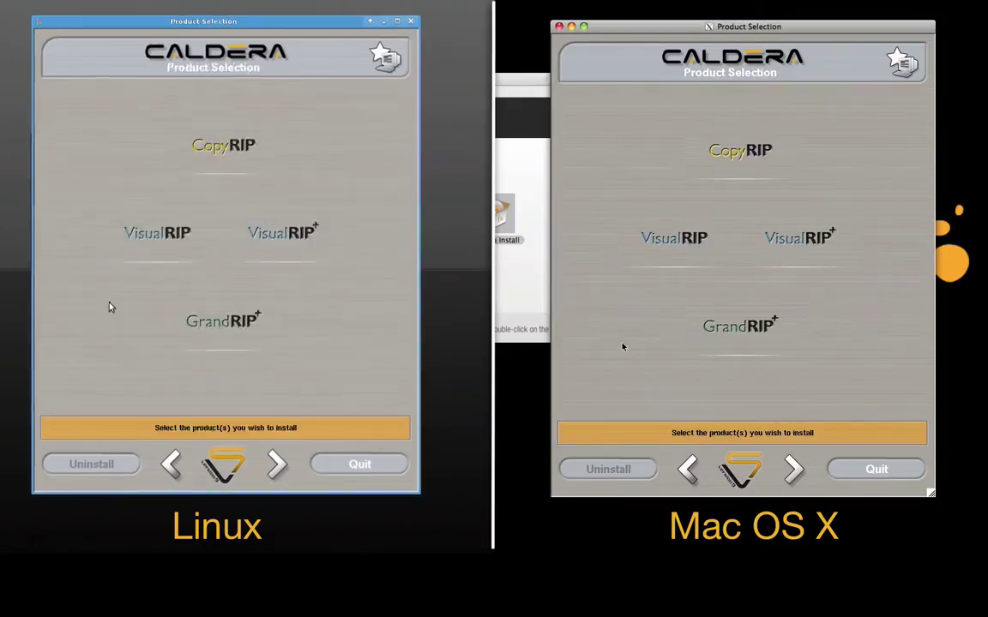
Select GrandRIP+ as the product and advance to the next page.
{"action": "left_click", "coordinate": [214, 315]}
{"action": "left_click", "coordinate": [693, 315]}
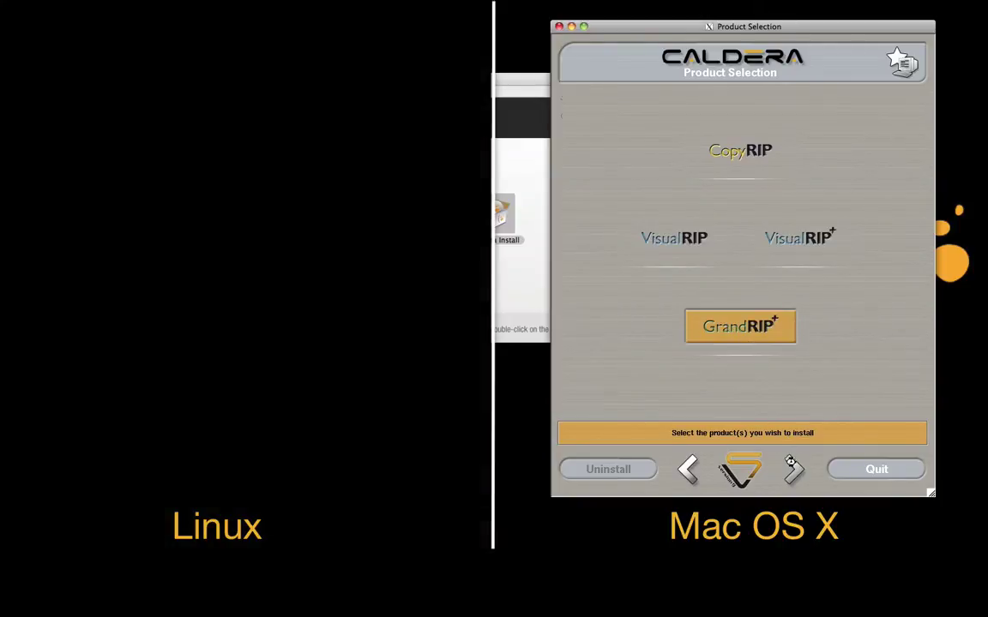
{"action": "left_click", "coordinate": [792, 467]}
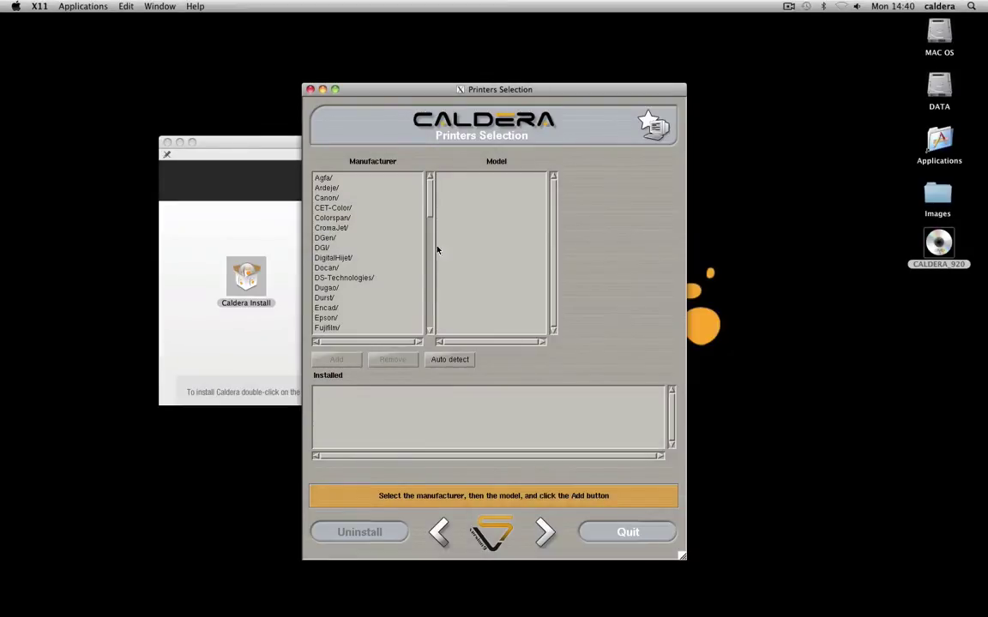
Add HP-Scitex-LX600 from the Hp models, then auto-detect Designjet-Z6200 and Designjet-Z5200.
{"action": "scroll", "coordinate": [430, 228], "scroll_direction": "down", "scroll_amount": 3}
{"action": "scroll", "coordinate": [430, 228], "scroll_direction": "down", "scroll_amount": 4}
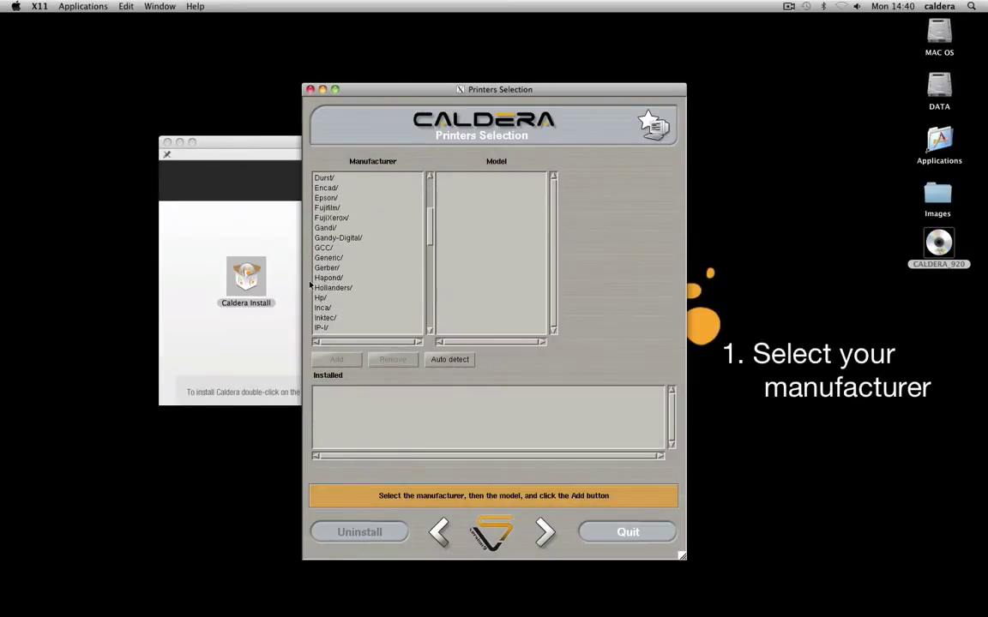
{"action": "left_click", "coordinate": [326, 298]}
{"action": "scroll", "coordinate": [554, 208], "scroll_direction": "down", "scroll_amount": 10}
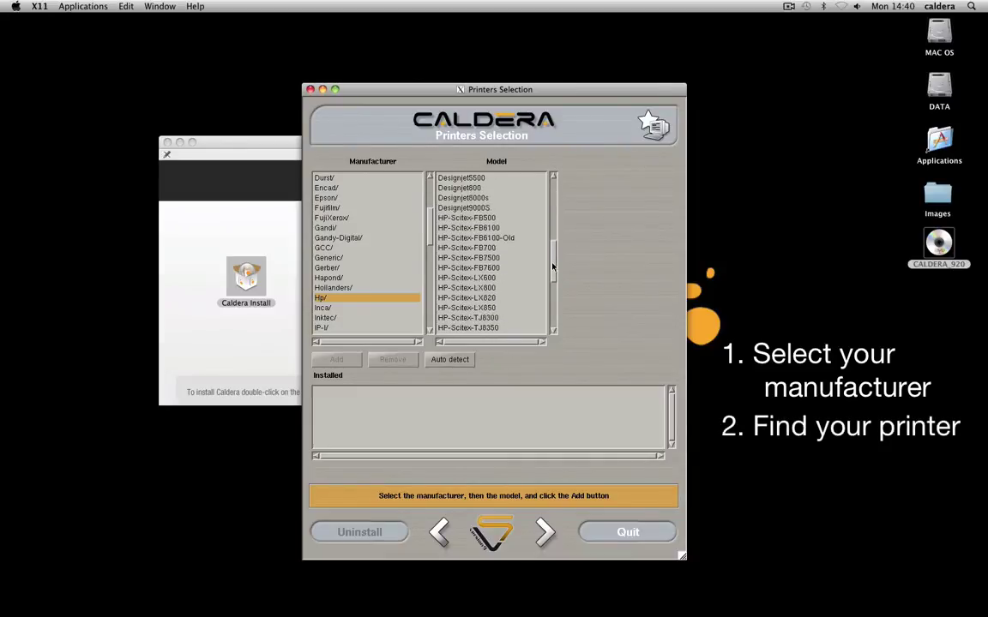
{"action": "left_click", "coordinate": [480, 209]}
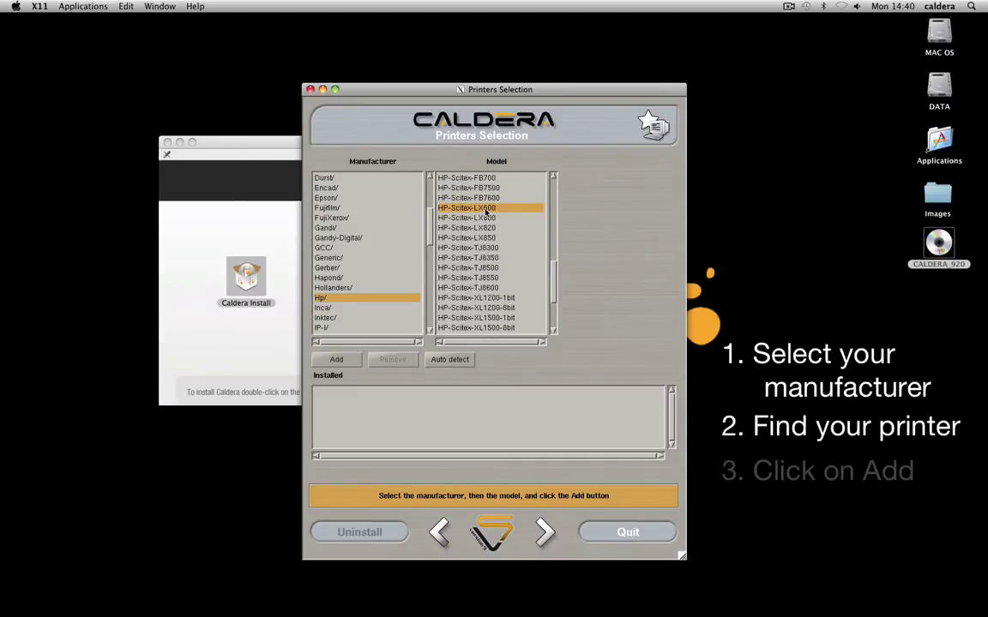
{"action": "left_click", "coordinate": [328, 361]}
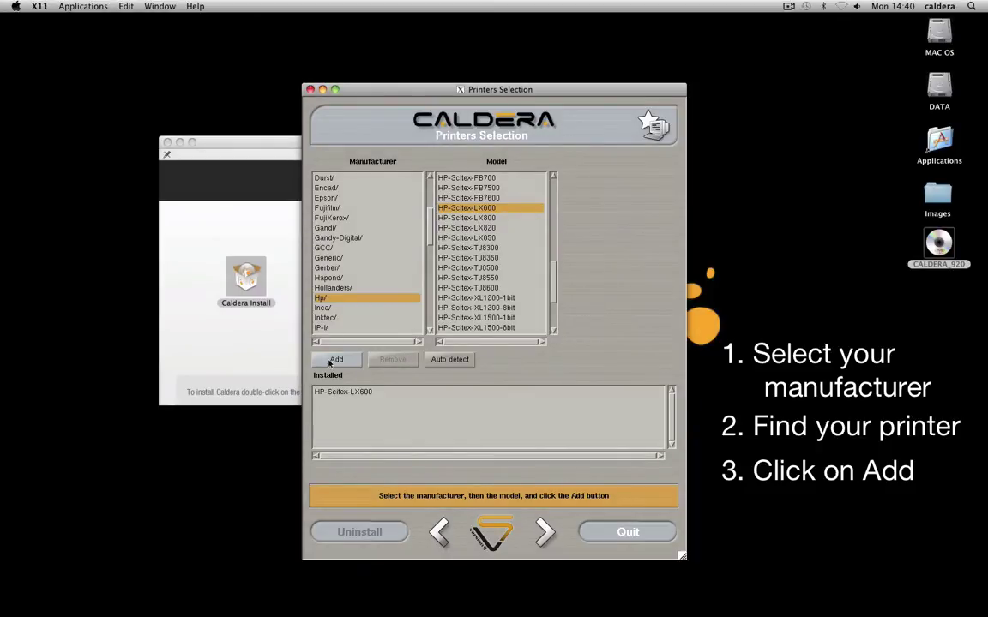
{"action": "left_click", "coordinate": [468, 364]}
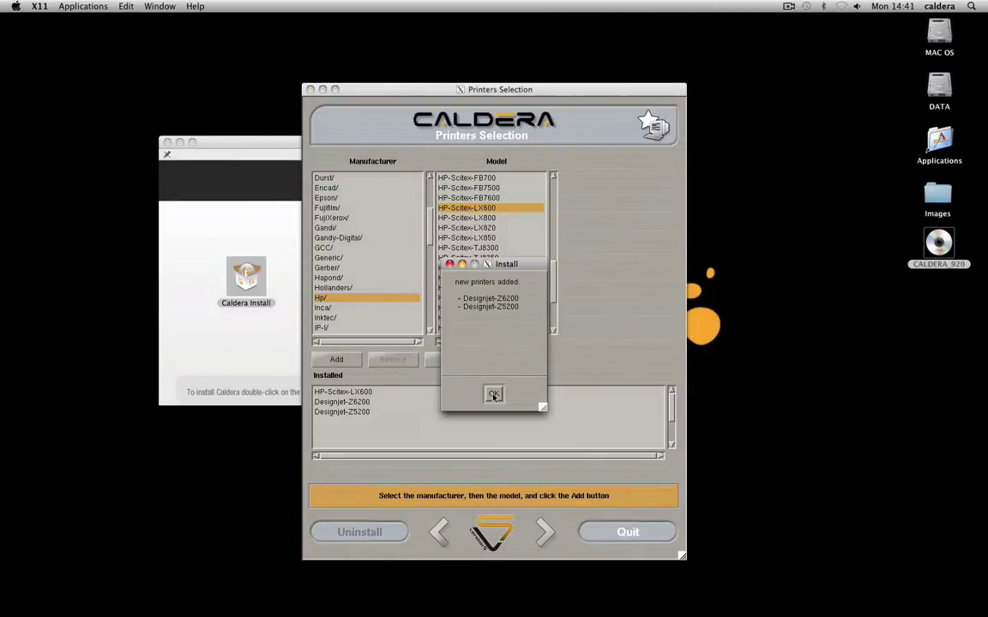
{"action": "left_click", "coordinate": [494, 395]}
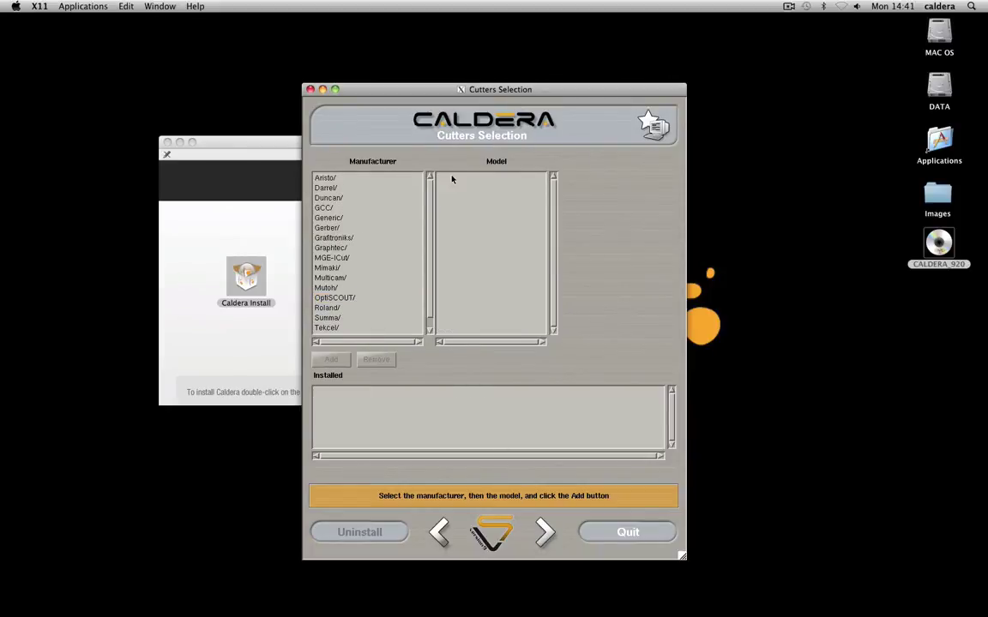
Add the Generic Cut_File cutter and proceed to the Installation Summary.
{"action": "scroll", "coordinate": [391, 262], "scroll_direction": "down", "scroll_amount": 1}
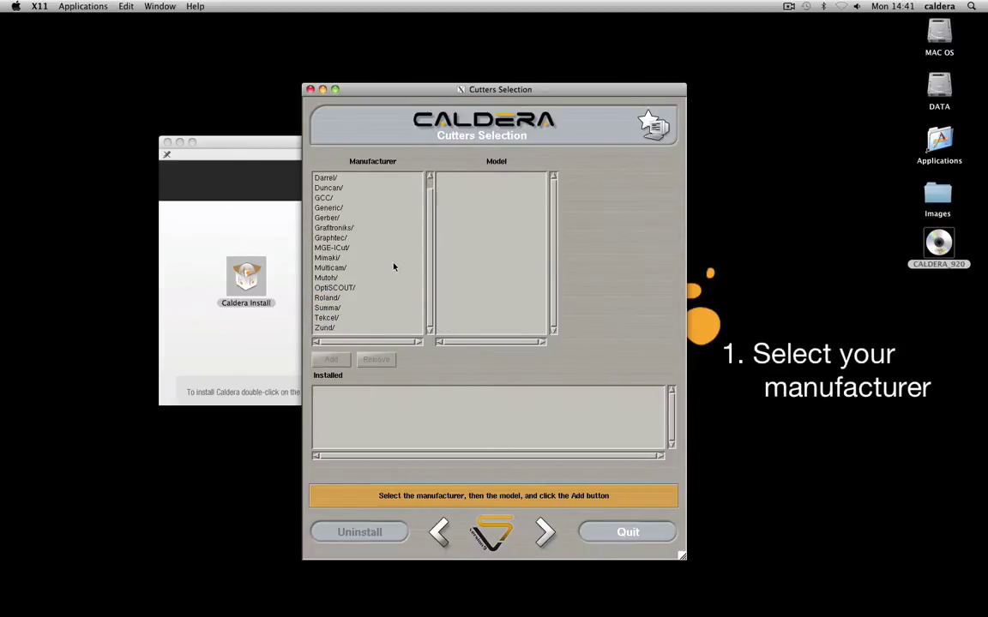
{"action": "left_click", "coordinate": [330, 207]}
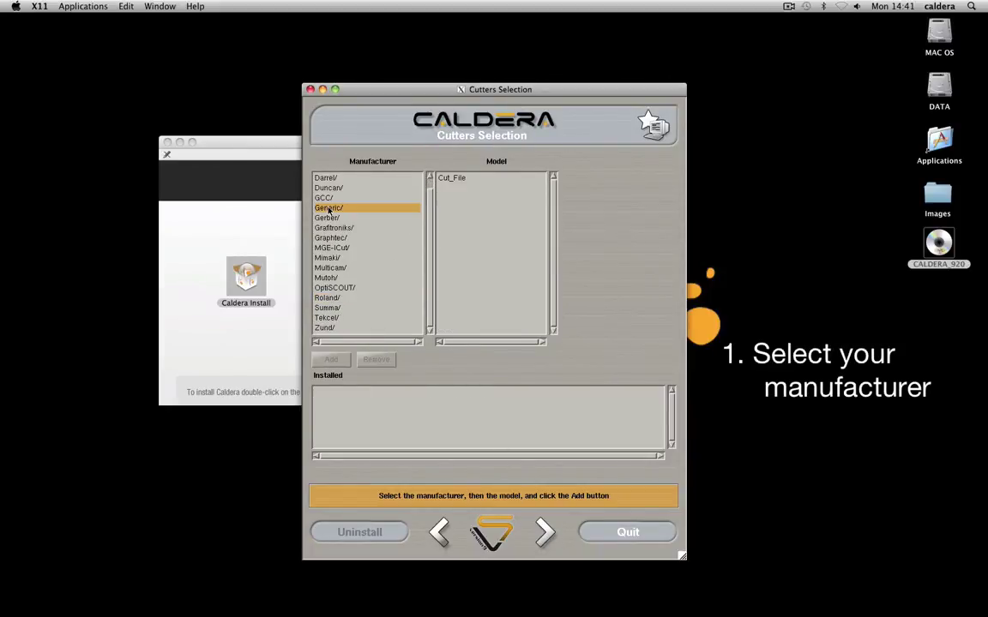
{"action": "left_click", "coordinate": [456, 180]}
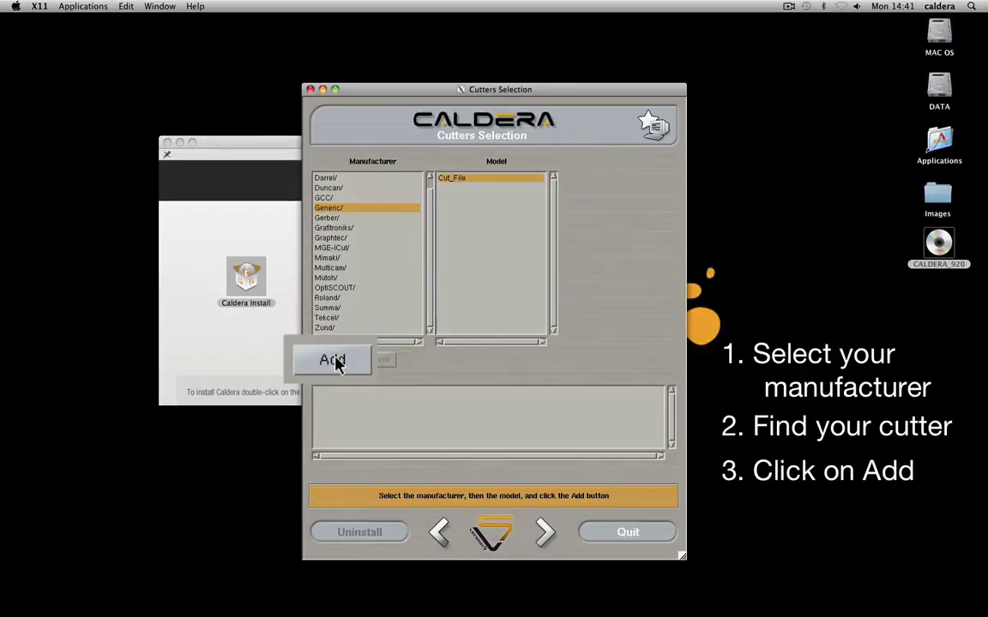
{"action": "left_click", "coordinate": [331, 359]}
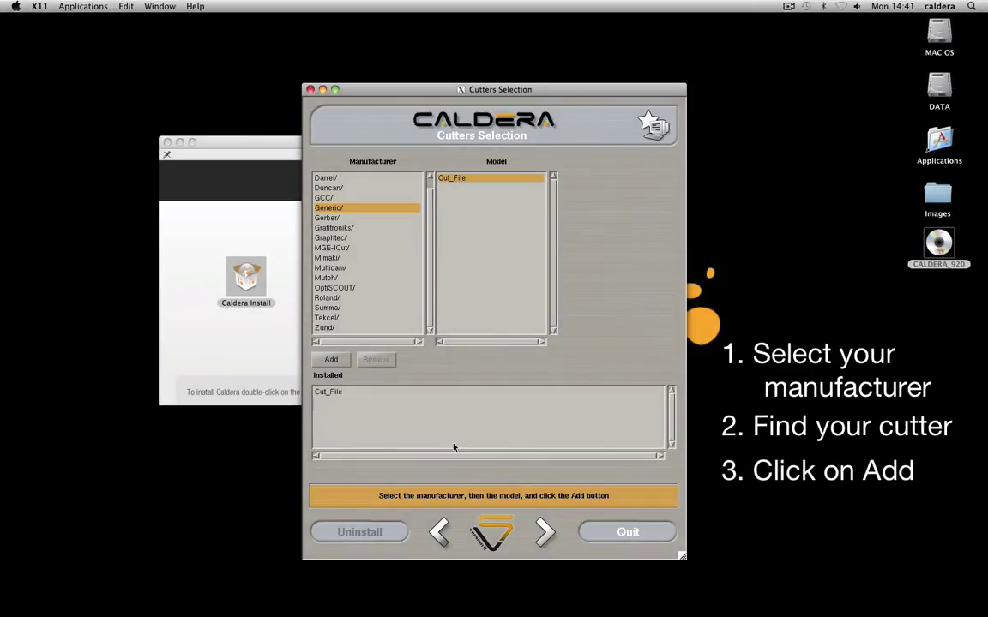
{"action": "left_click", "coordinate": [542, 530]}
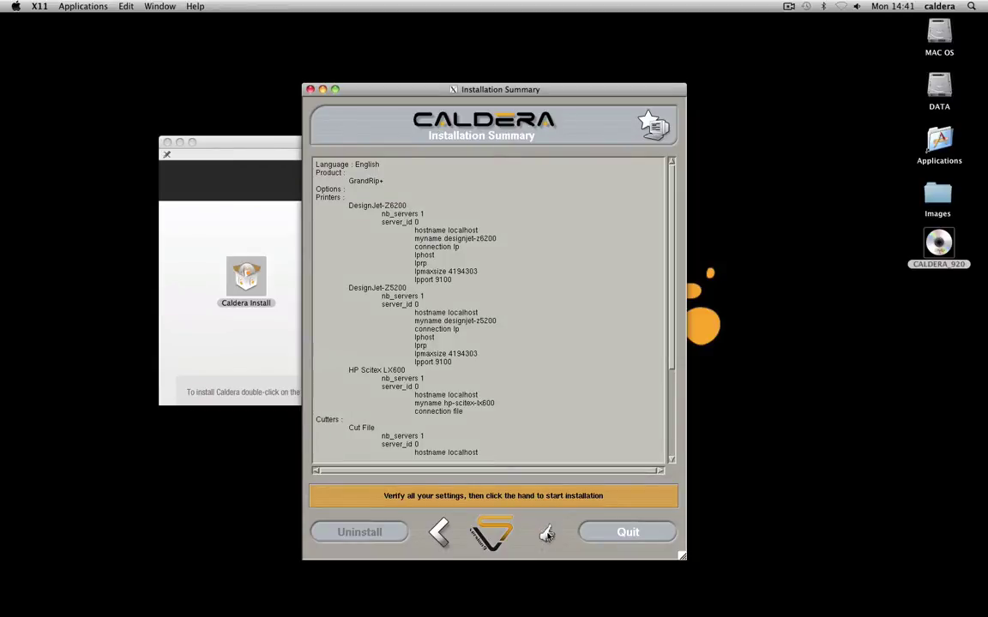
Start and confirm the installation, acknowledge its completion, and quit the installer.
{"action": "left_click", "coordinate": [546, 534]}
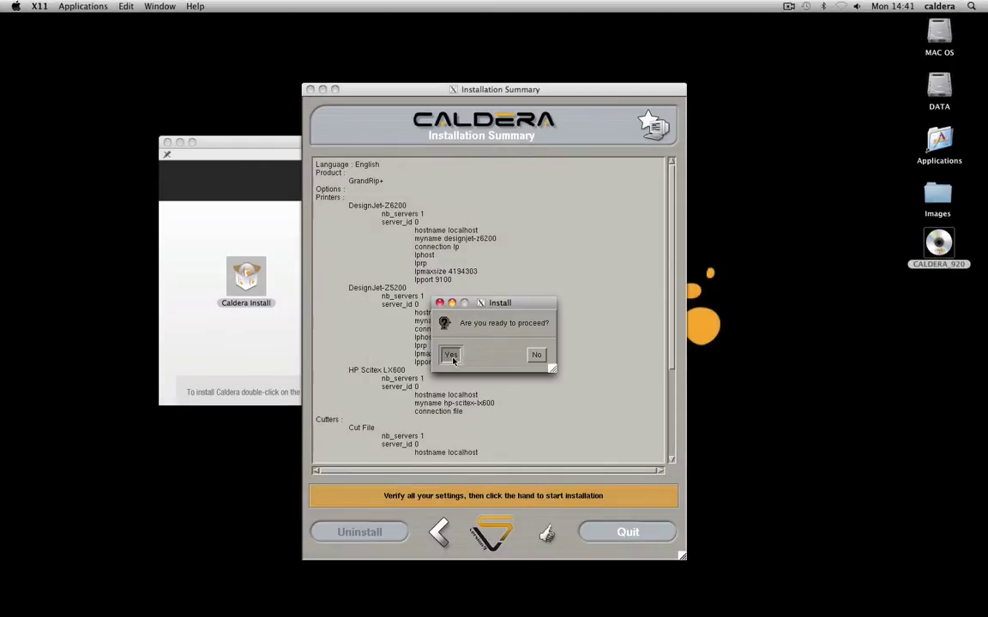
{"action": "left_click", "coordinate": [410, 374]}
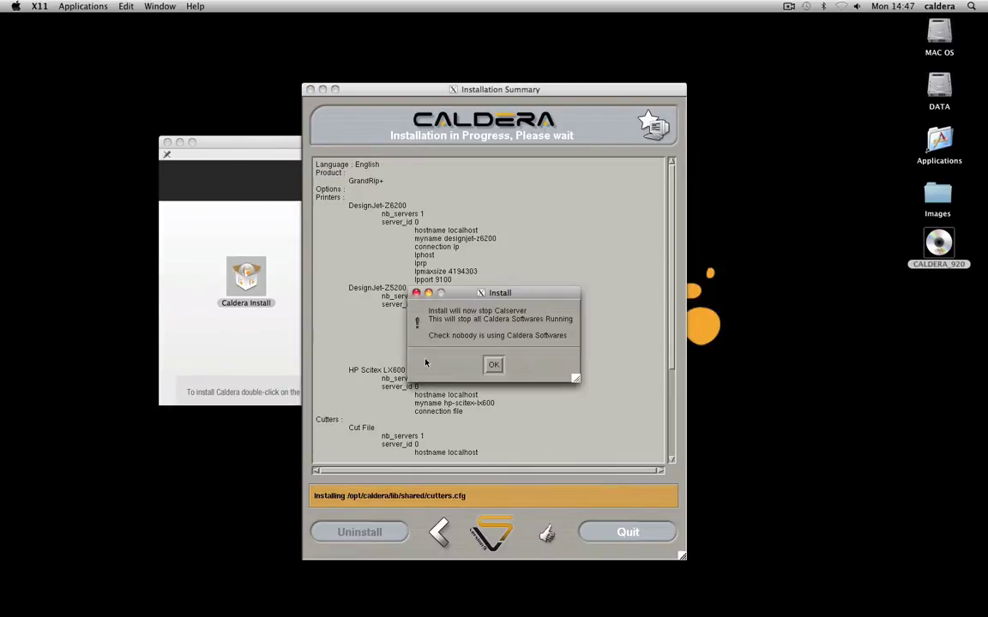
{"action": "left_click", "coordinate": [496, 365]}
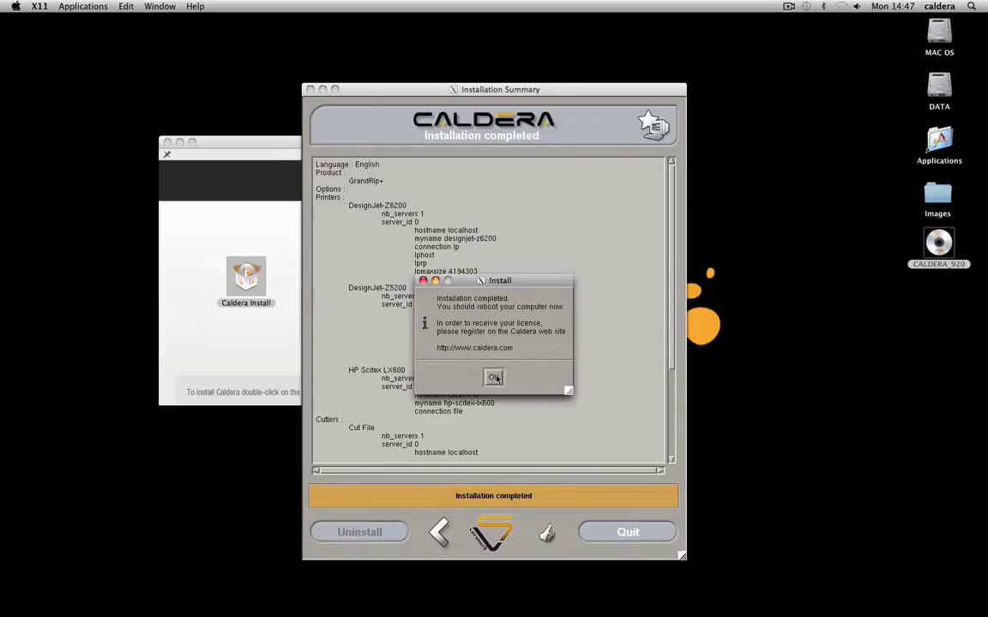
{"action": "left_click", "coordinate": [495, 379]}
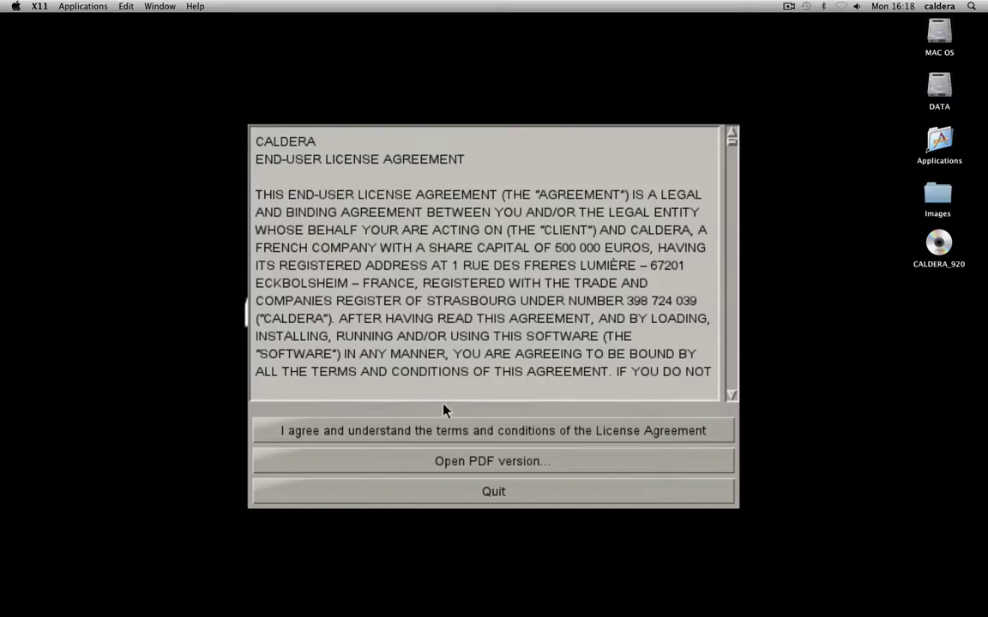
Agree to the terms and conditions of the Caldera License Agreement.
{"action": "left_click", "coordinate": [538, 439]}
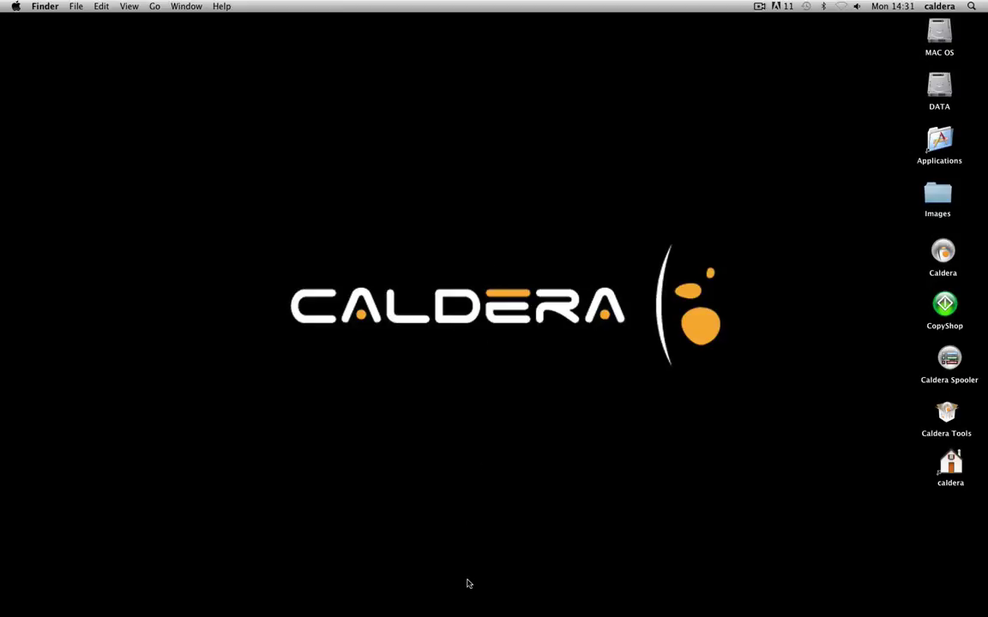
Launch the web browser, go to the UserNet access site, and open the registration form.
{"action": "mouse_move", "coordinate": [474, 614]}
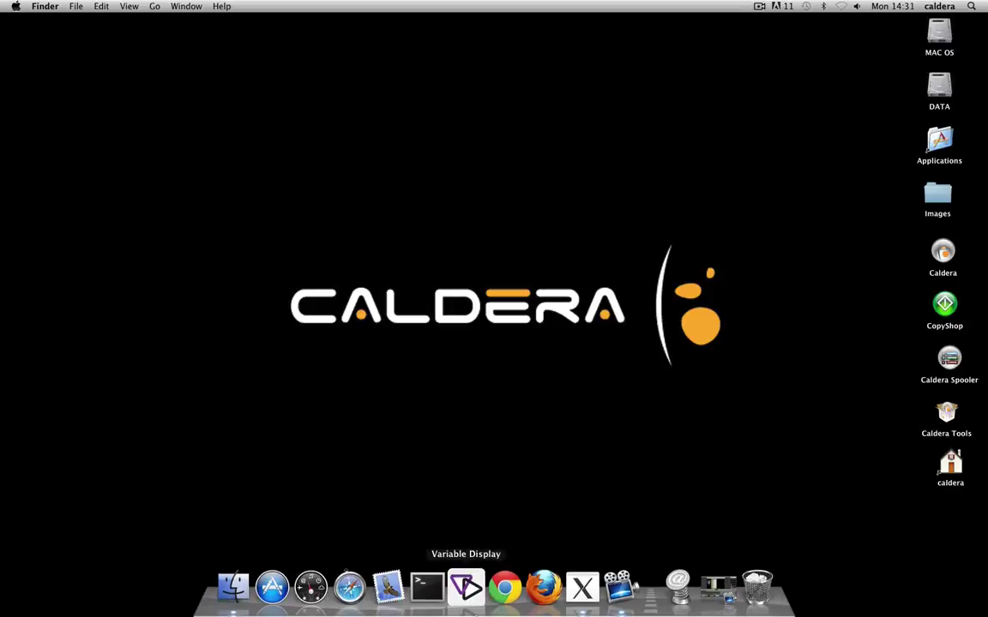
{"action": "left_click", "coordinate": [505, 588]}
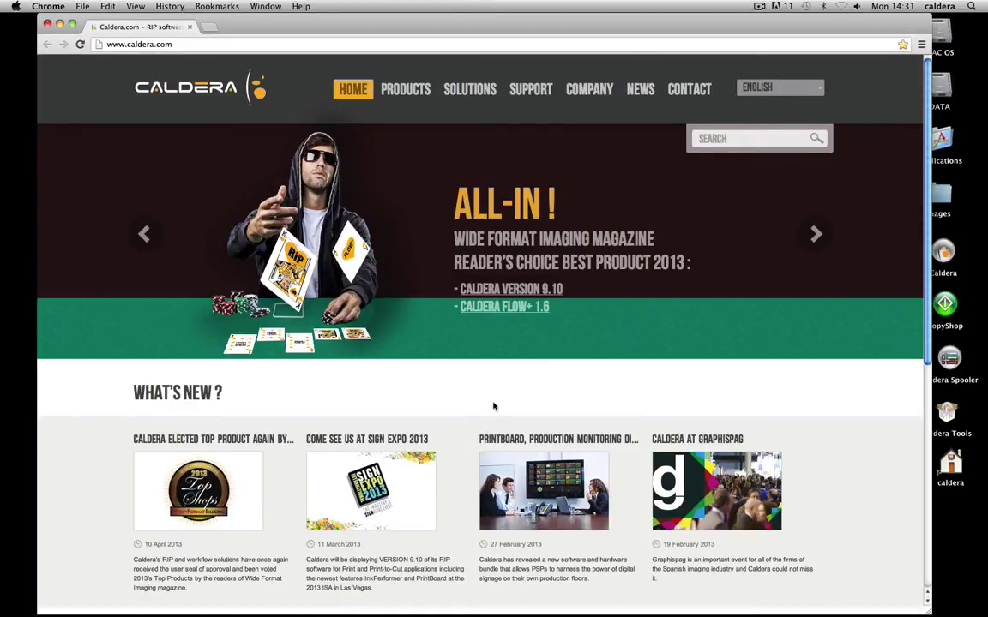
{"action": "scroll", "coordinate": [491, 405], "scroll_direction": "down", "scroll_amount": 5}
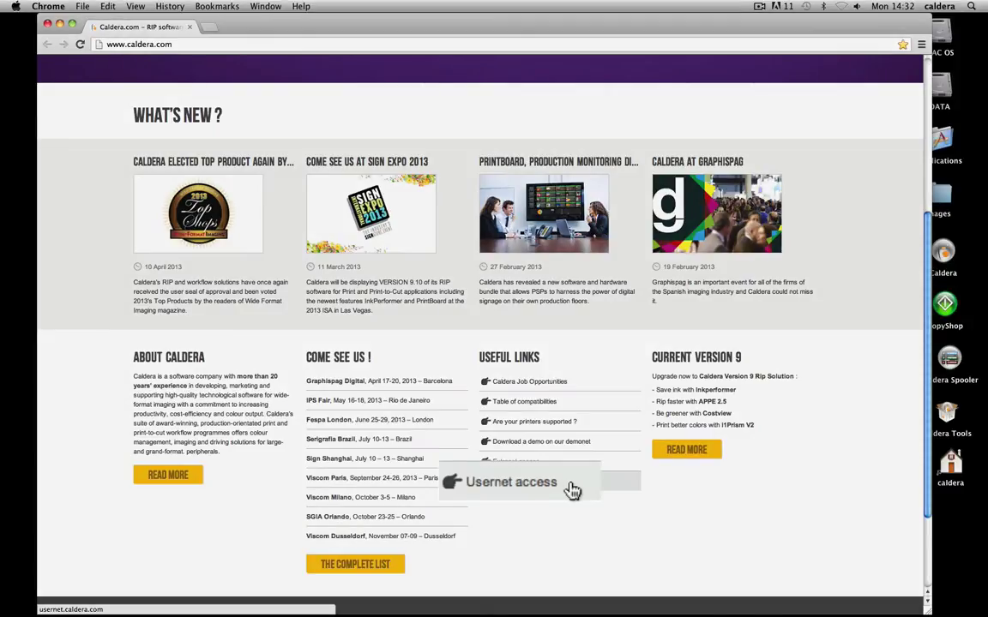
{"action": "left_click", "coordinate": [555, 486]}
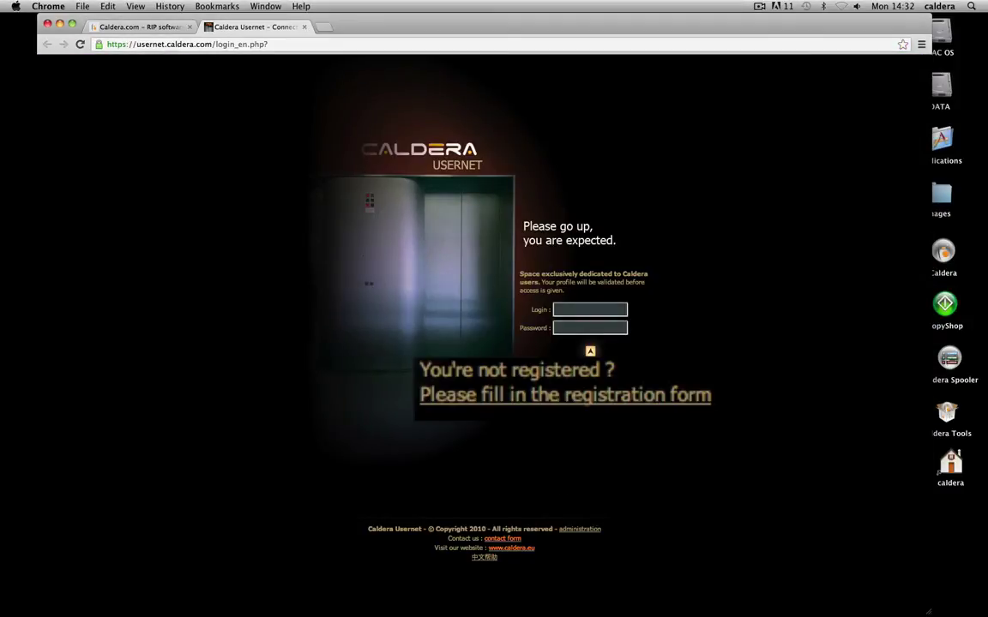
{"action": "left_click", "coordinate": [549, 414]}
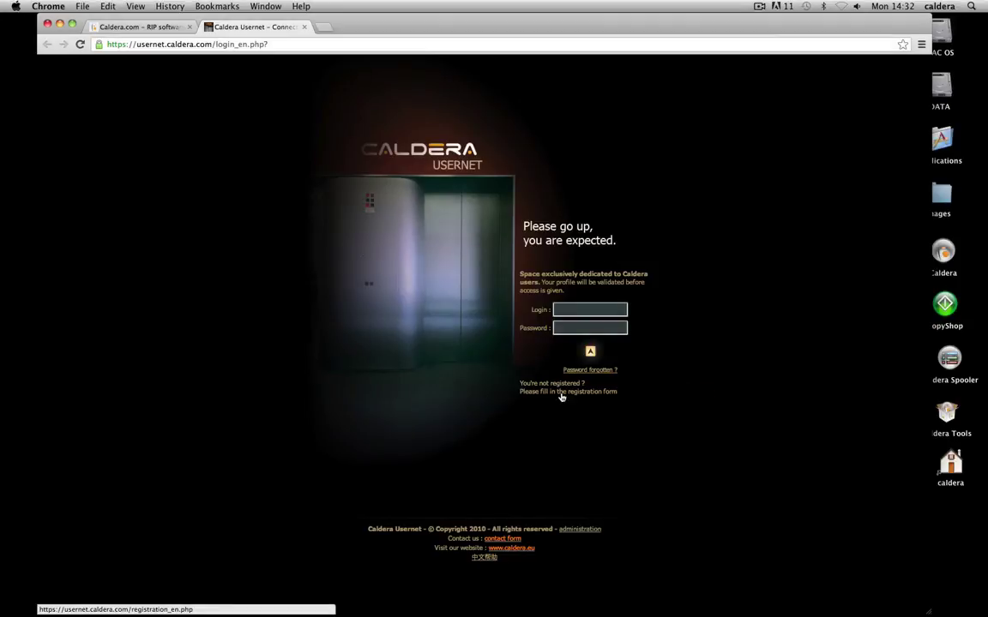
Fill in the contact's name, e-mail, phone, postal address, company and position.
{"action": "key", "text": "Tab"}
{"action": "key", "text": "Tab"}
{"action": "key", "text": "Tab"}
{"action": "key", "text": "Tab"}
{"action": "key", "text": "Tab"}
{"action": "key", "text": "Tab"}
Choose Client, Support/Technical and English, then enter the login, password, access number and dongle number.
{"action": "key", "text": "Tab"}
{"action": "key", "text": "c"}
{"action": "key", "text": "Tab"}
{"action": "key", "text": "s"}
{"action": "key", "text": "Tab"}
{"action": "key", "text": "e"}
{"action": "key", "text": "Tab"}
{"action": "type", "text": "cal-dera"}
{"action": "key", "text": "Tab"}
{"action": "type", "text": "password"}
{"action": "key", "text": "Tab"}
{"action": "type", "text": "eff098"}
{"action": "key", "text": "Tab"}
{"action": "type", "text": "6941"}
{"action": "scroll", "coordinate": [663, 489], "scroll_direction": "down", "scroll_amount": 5}
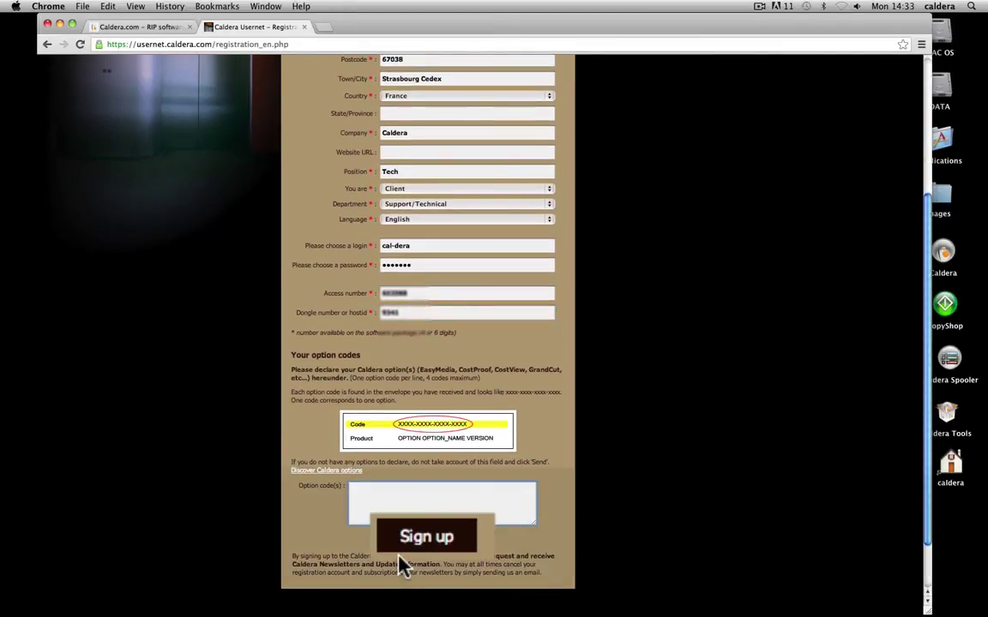
Submit the registration form and download the product key file.
{"action": "left_click", "coordinate": [428, 540]}
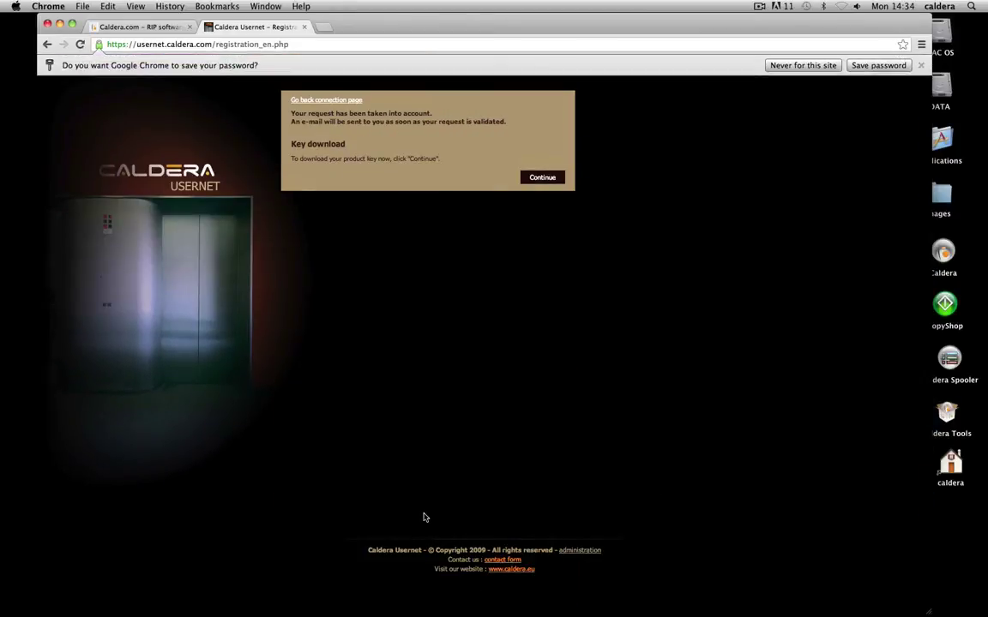
{"action": "left_click", "coordinate": [653, 219]}
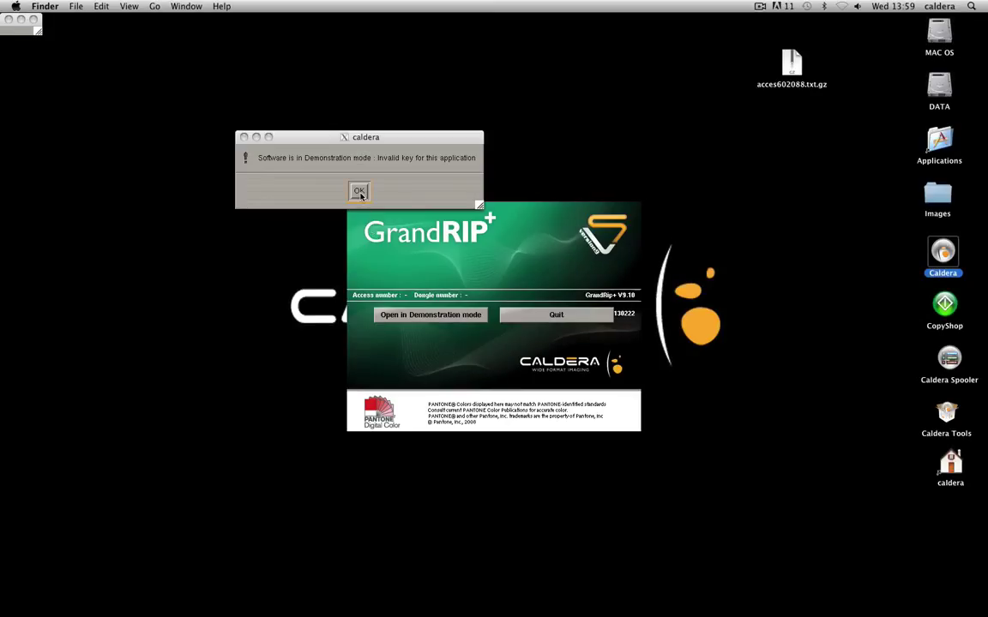
Dismiss the Demonstration mode alert, open Key Manager from Settings, and select Hardware Dongle.
{"action": "left_click", "coordinate": [355, 190]}
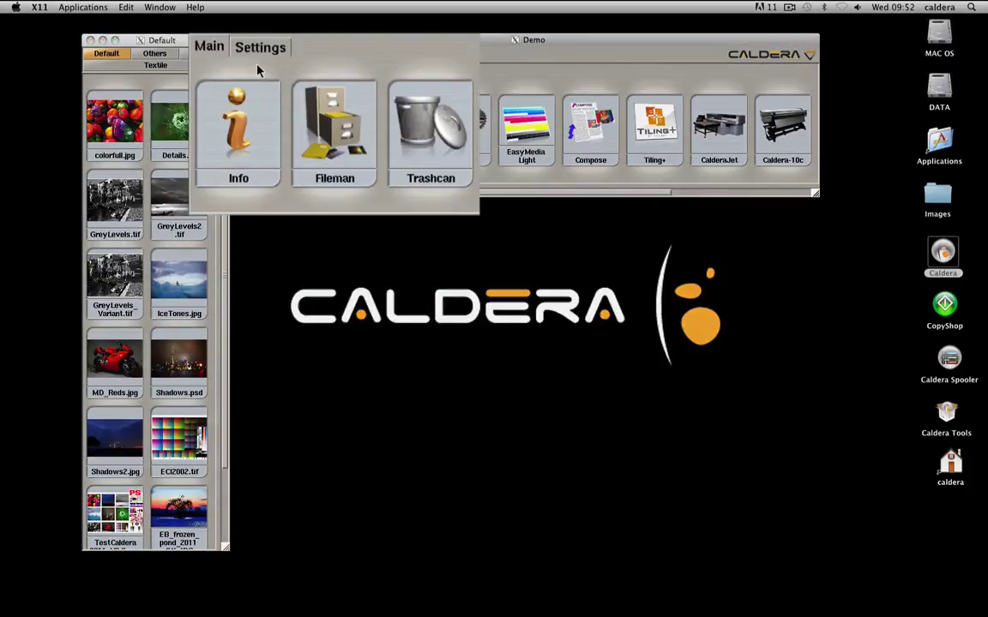
{"action": "left_click", "coordinate": [266, 53]}
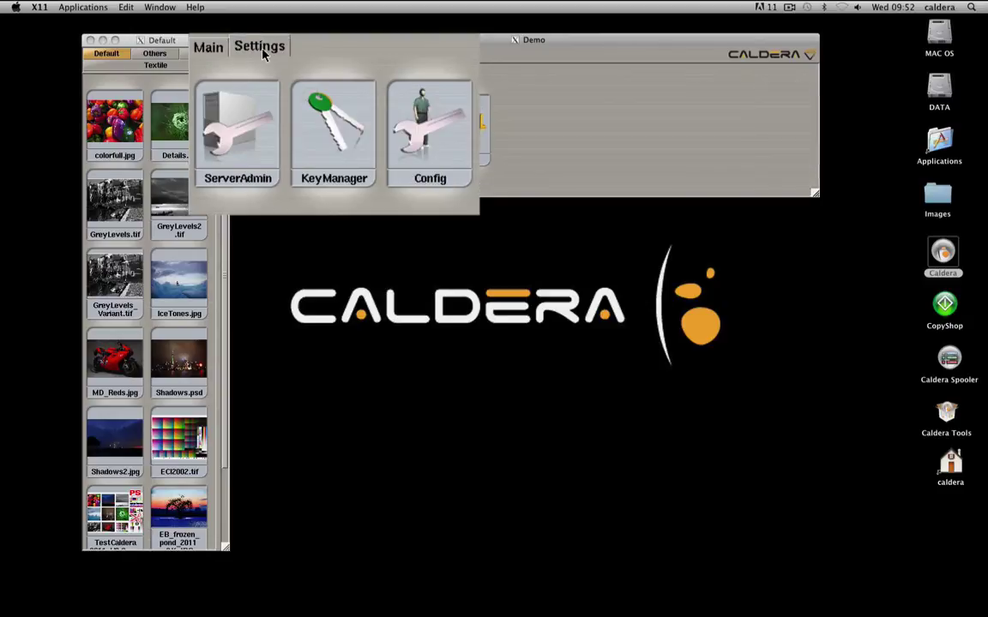
{"action": "left_click", "coordinate": [333, 128]}
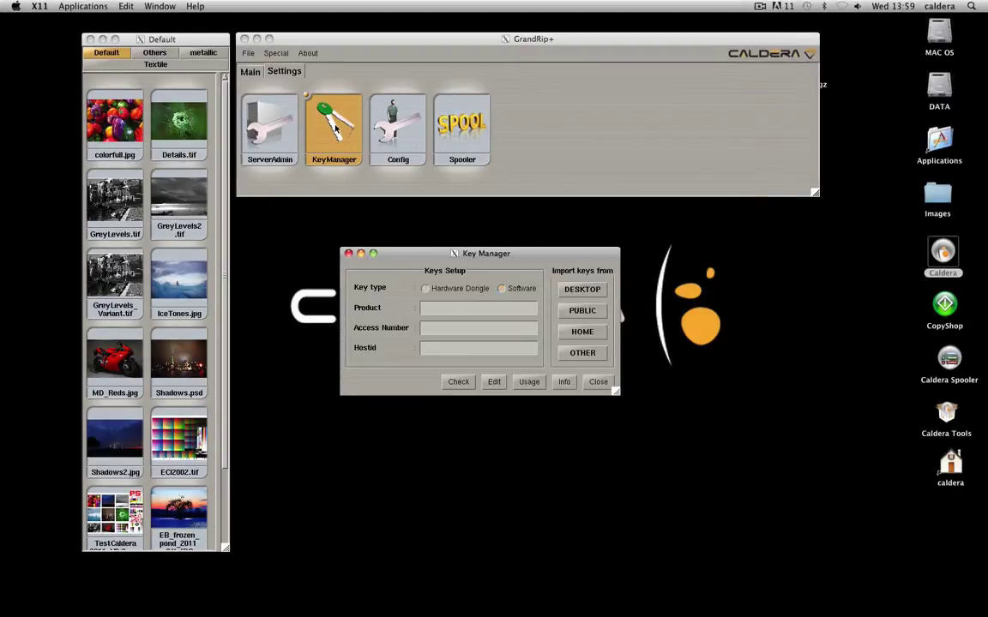
{"action": "left_click", "coordinate": [425, 289]}
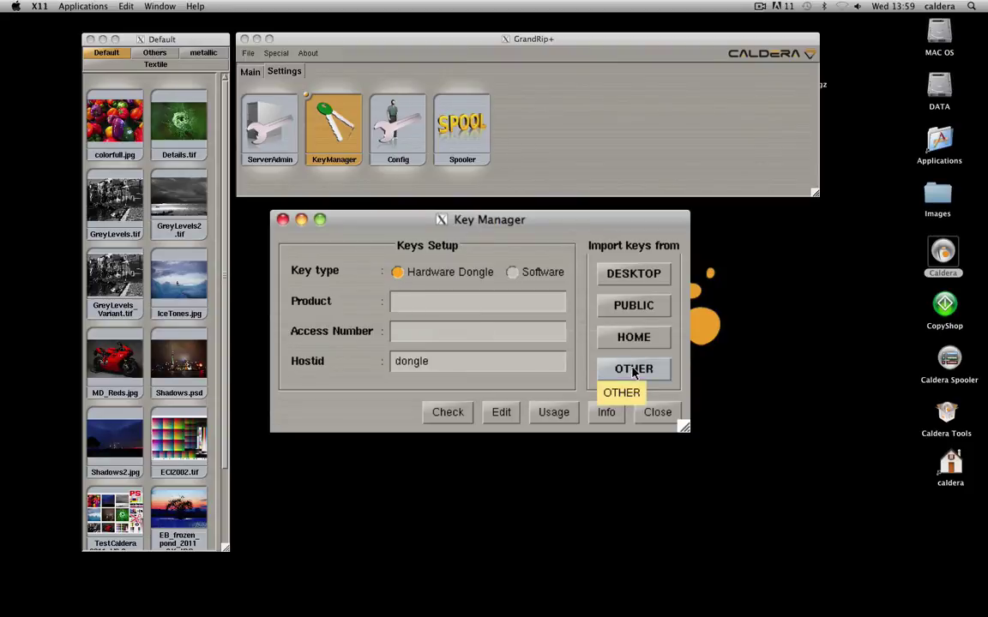
Load the downloaded key file from the Desktop folder and confirm all keys are OK.
{"action": "left_click", "coordinate": [633, 368]}
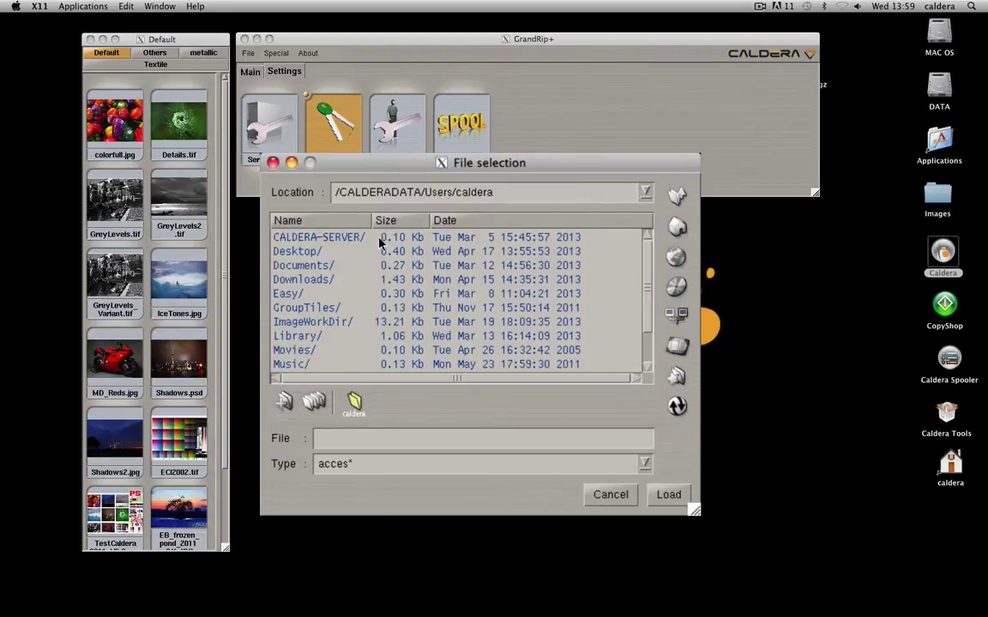
{"action": "double_click", "coordinate": [330, 251]}
{"action": "left_click", "coordinate": [328, 308]}
{"action": "left_click", "coordinate": [668, 495]}
{"action": "left_click", "coordinate": [479, 351]}
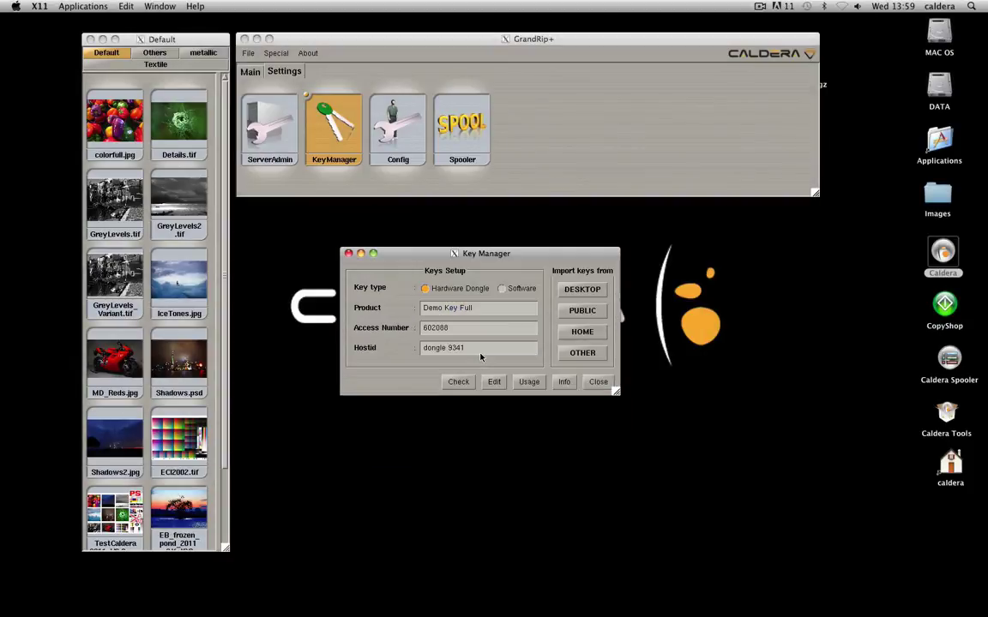
Close Key Manager, save the licences with the administration password, and agree to restart the Keyserver.
{"action": "left_click", "coordinate": [598, 383]}
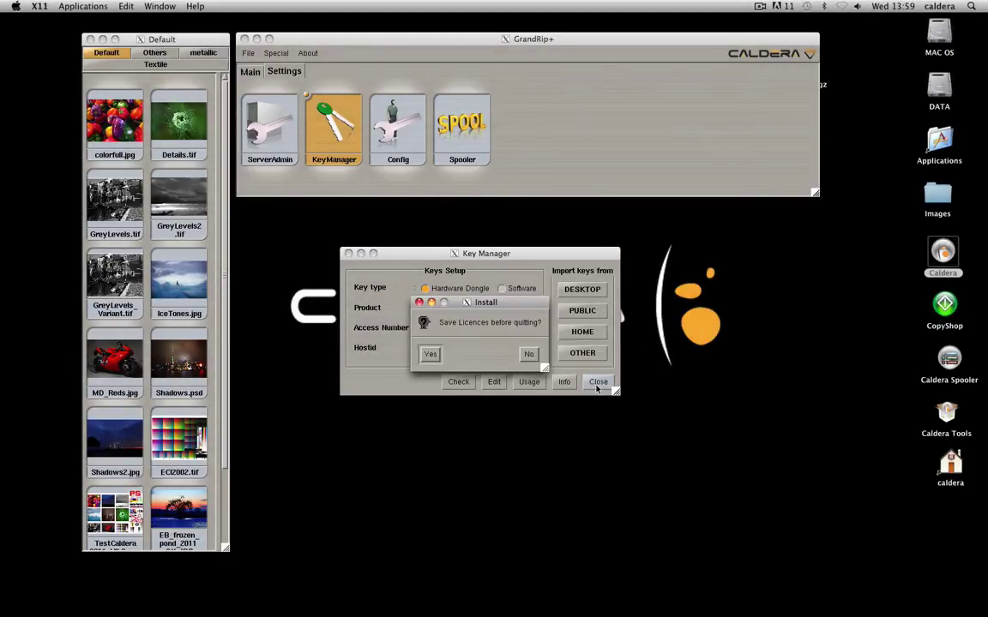
{"action": "left_click", "coordinate": [431, 356]}
{"action": "type", "text": "caldera"}
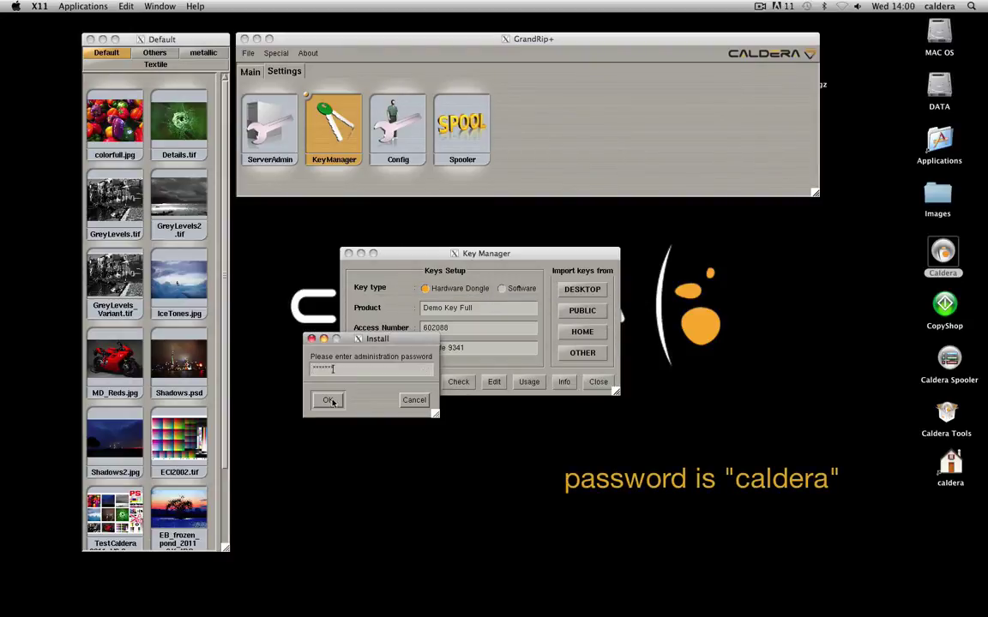
{"action": "left_click", "coordinate": [333, 401]}
{"action": "left_click", "coordinate": [410, 354]}
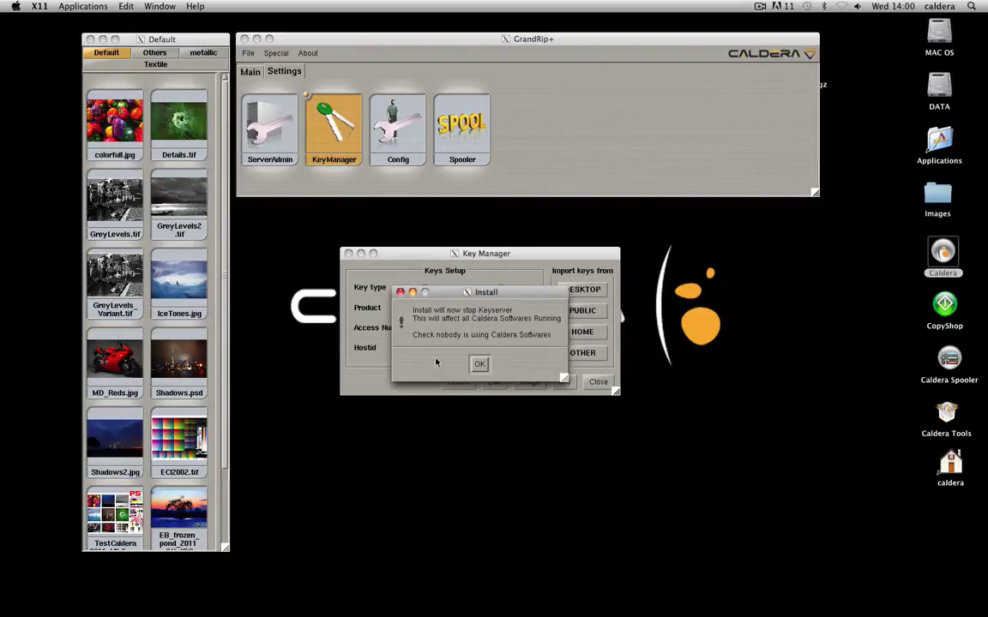